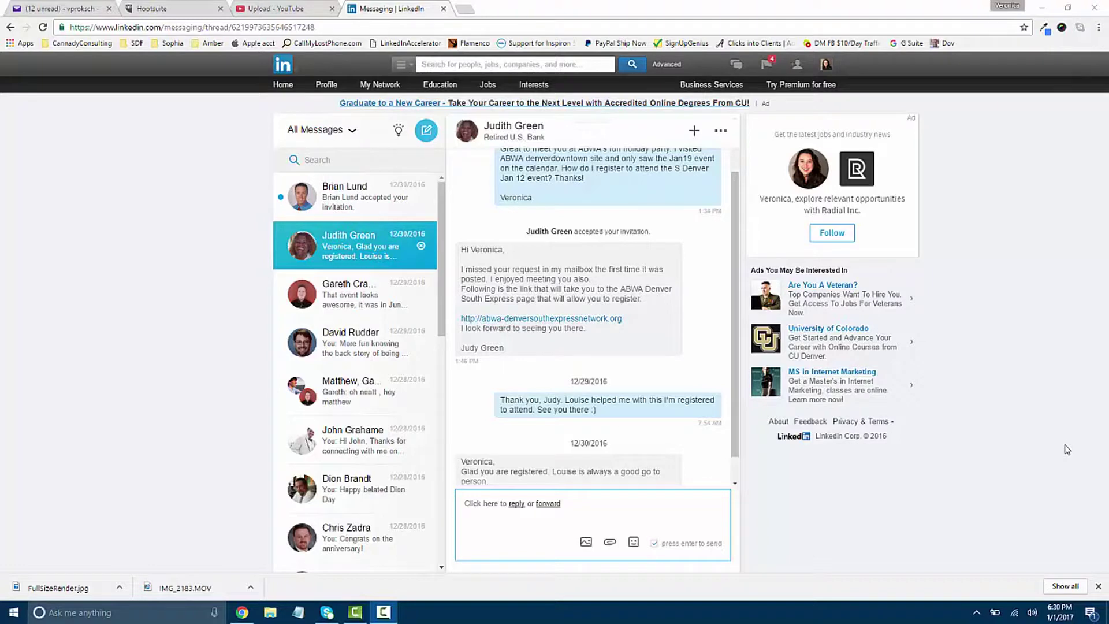
# - Open the newest conversation with an accepted invitation, and view an earlier contact's message thread
pyautogui.click(344, 202)
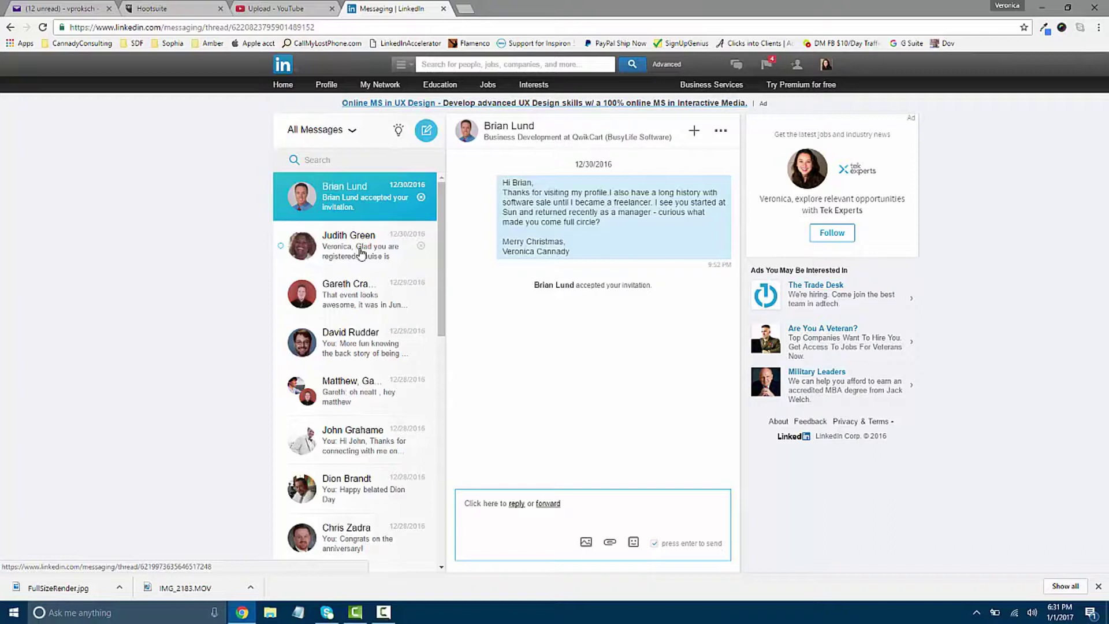
pyautogui.click(348, 454)
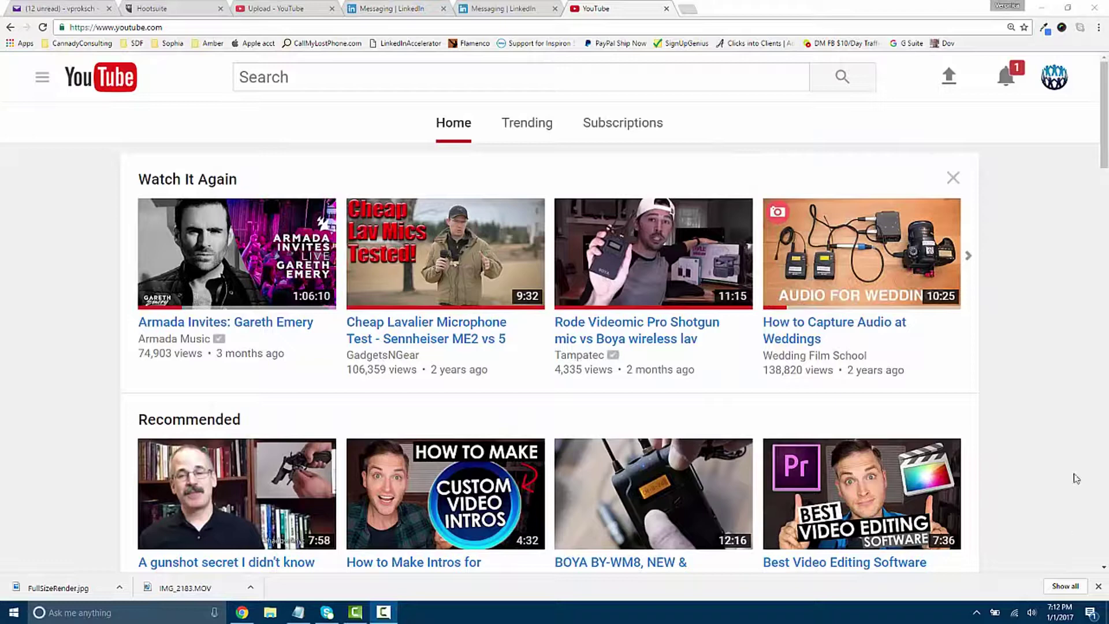
# - Open the Video Editor from the Create section of YouTube's Creator Studio
pyautogui.click(1055, 79)
pyautogui.click(926, 215)
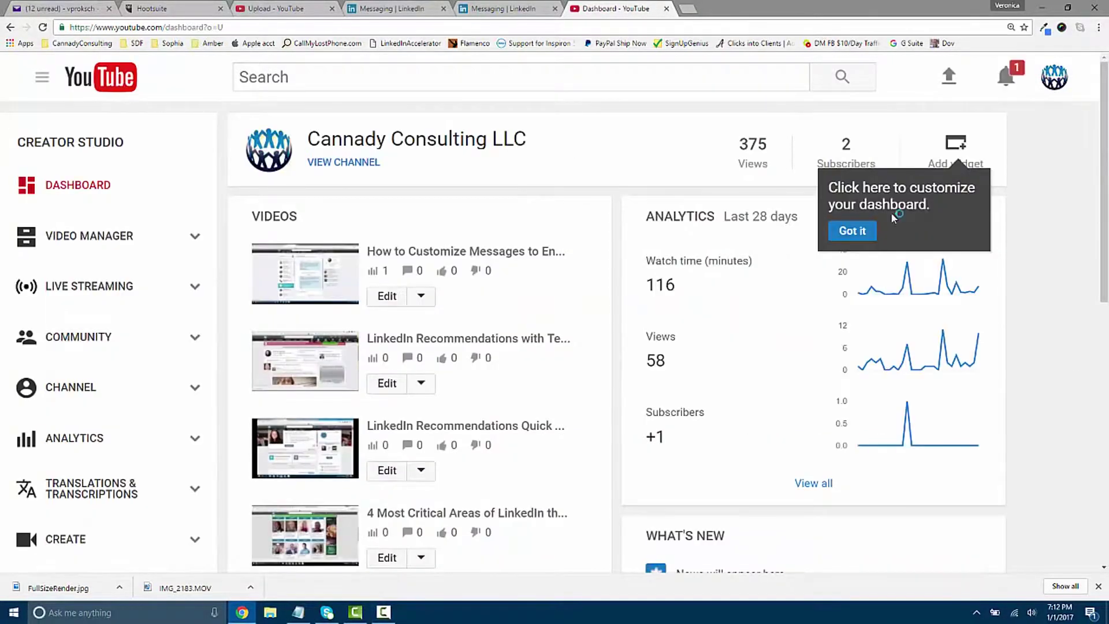
pyautogui.scroll(-5, 1067, 353)
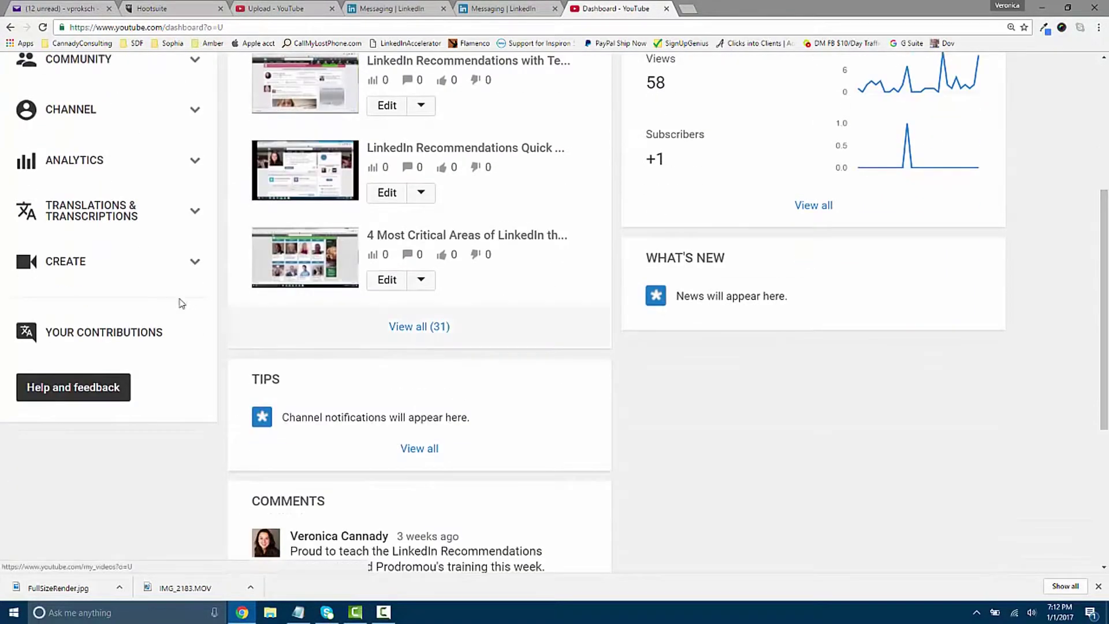
pyautogui.click(200, 265)
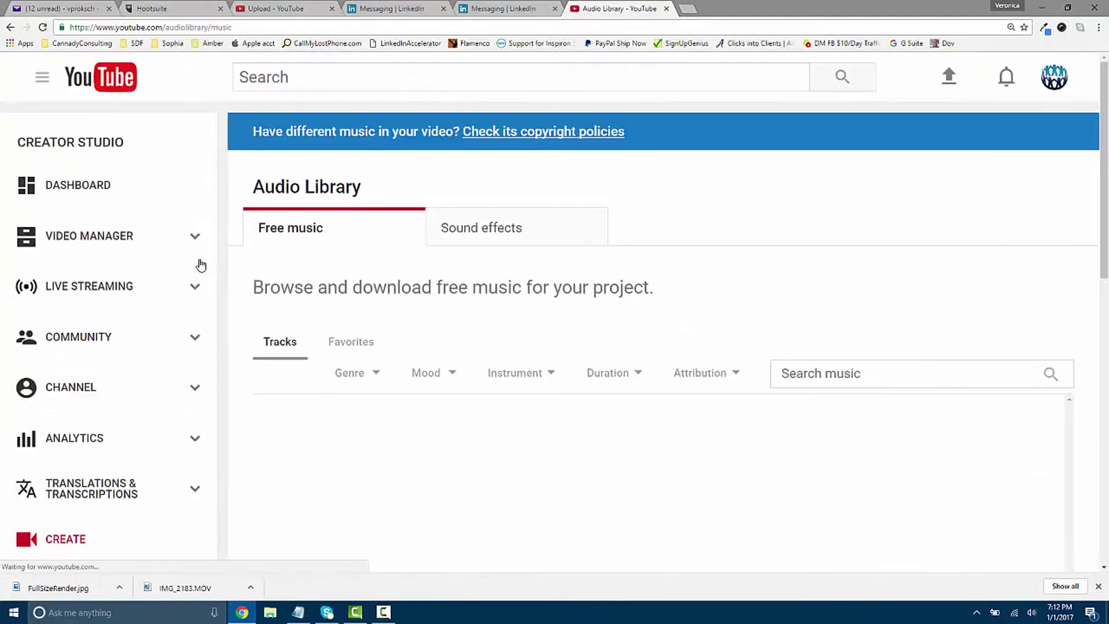
pyautogui.scroll(-5, 849, 265)
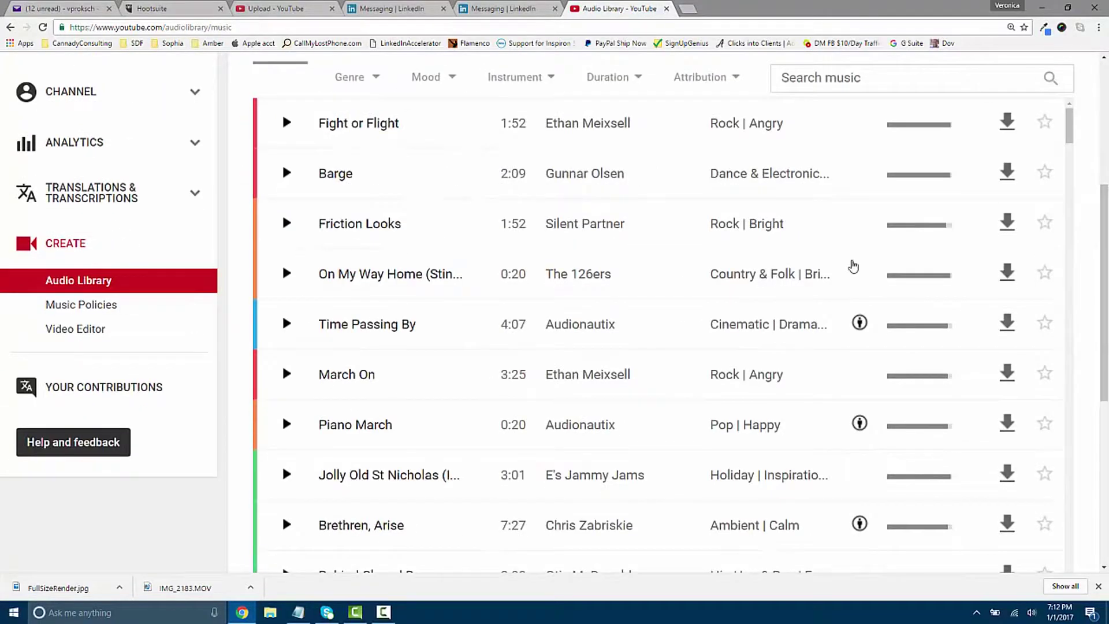
pyautogui.click(69, 334)
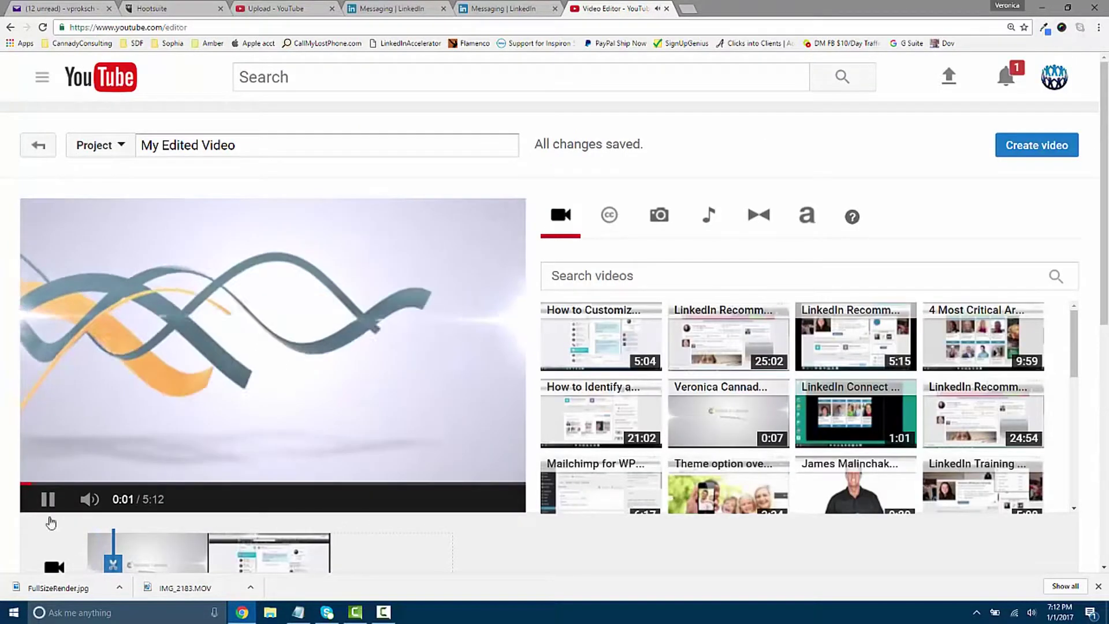
# - Pause the project preview and try to place the 5:04 "How to Customize..." clip on the timeline after the intro
pyautogui.click(176, 418)
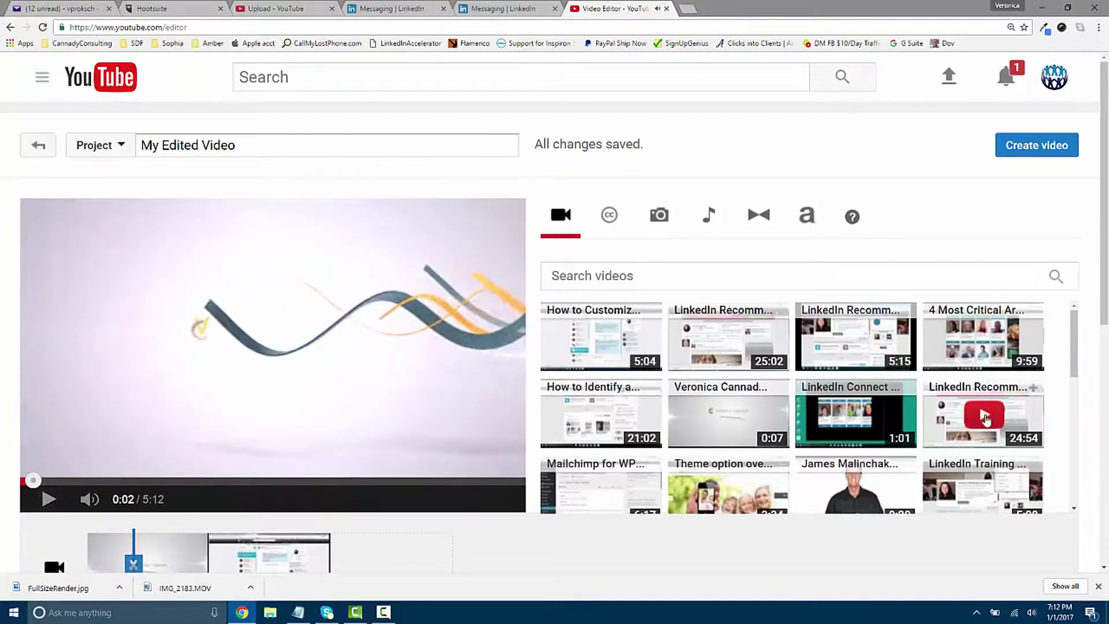
pyautogui.scroll(-3, 1106, 196)
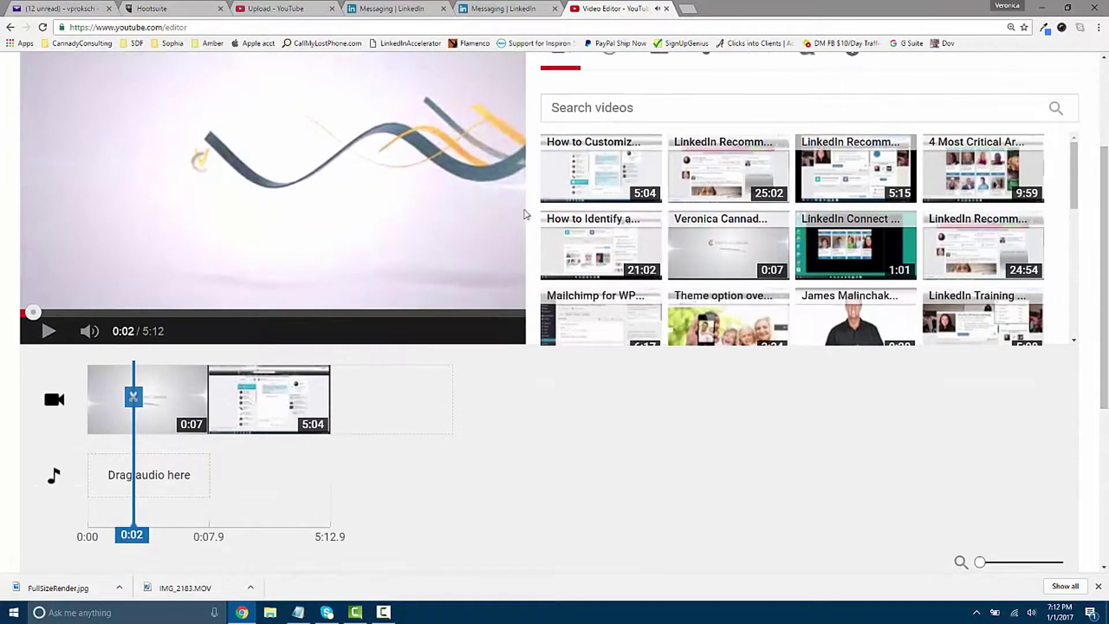
pyautogui.moveTo(633, 148)
pyautogui.mouseDown()
pyautogui.moveTo(569, 242)
pyautogui.moveTo(289, 392)
pyautogui.moveTo(395, 408)
pyautogui.moveTo(231, 399)
pyautogui.moveTo(296, 397)
pyautogui.mouseUp()
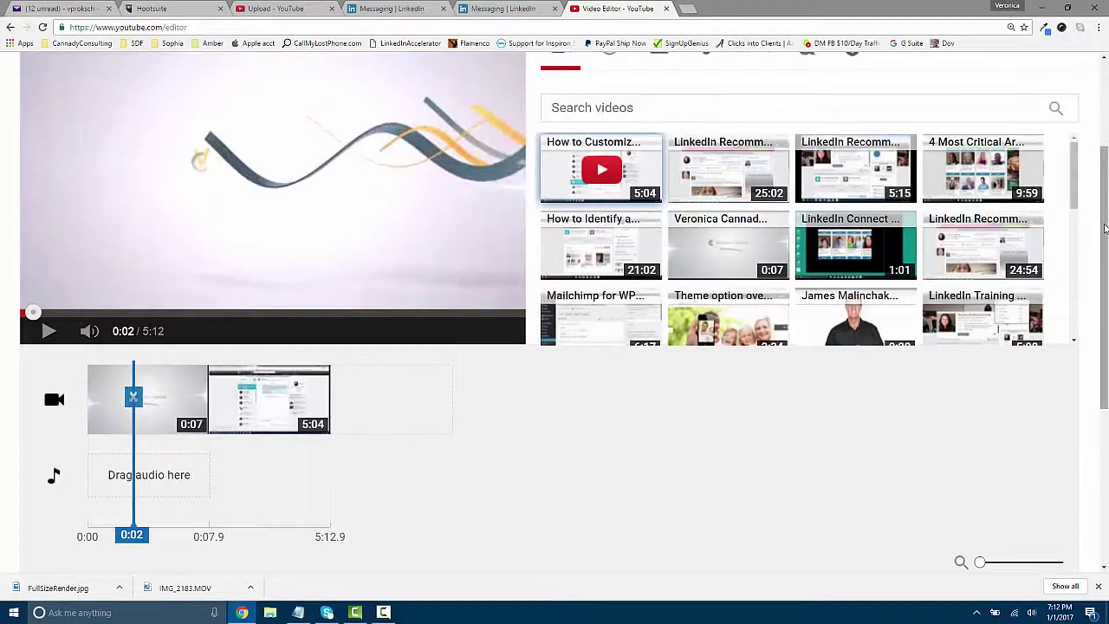
pyautogui.moveTo(1104, 231); pyautogui.dragTo(1107, 149)
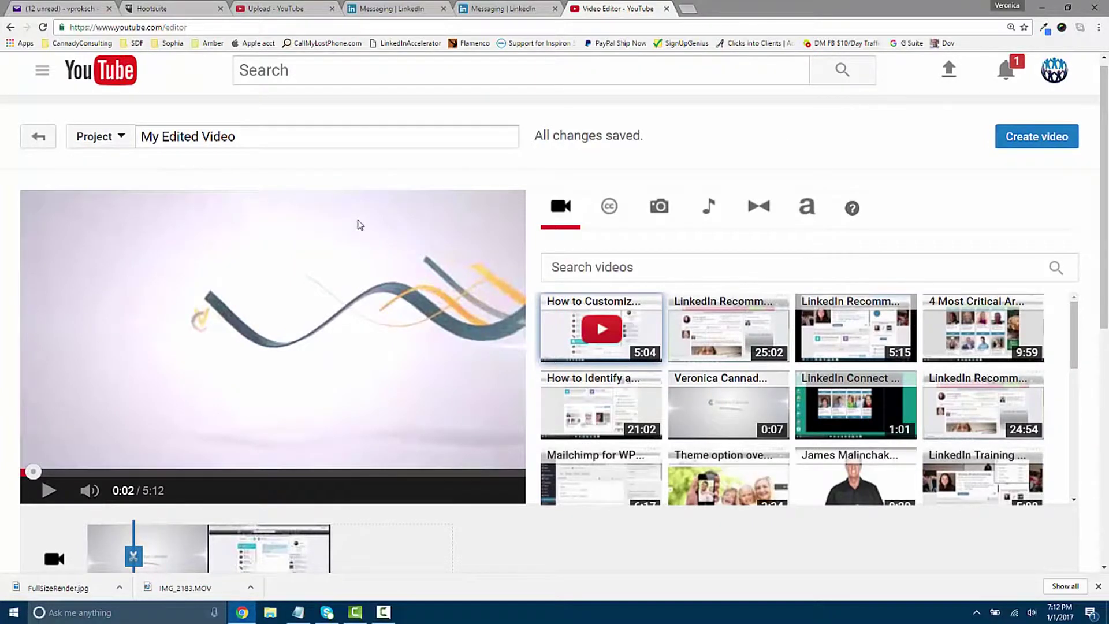
# - Replace the project name with the title "How to Customize Messages to Engage in Convo" copied from the Notepad notes
pyautogui.tripleClick(248, 136)
pyautogui.click(298, 612)
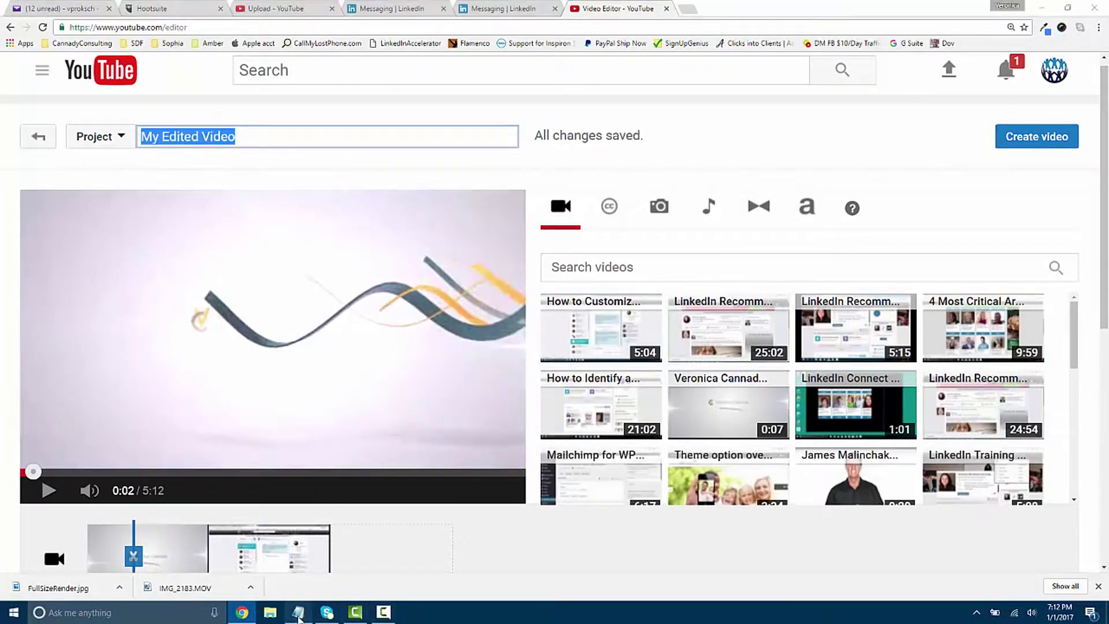
pyautogui.moveTo(899, 162); pyautogui.dragTo(651, 166)
pyautogui.hotkey('ctrl', 'c')
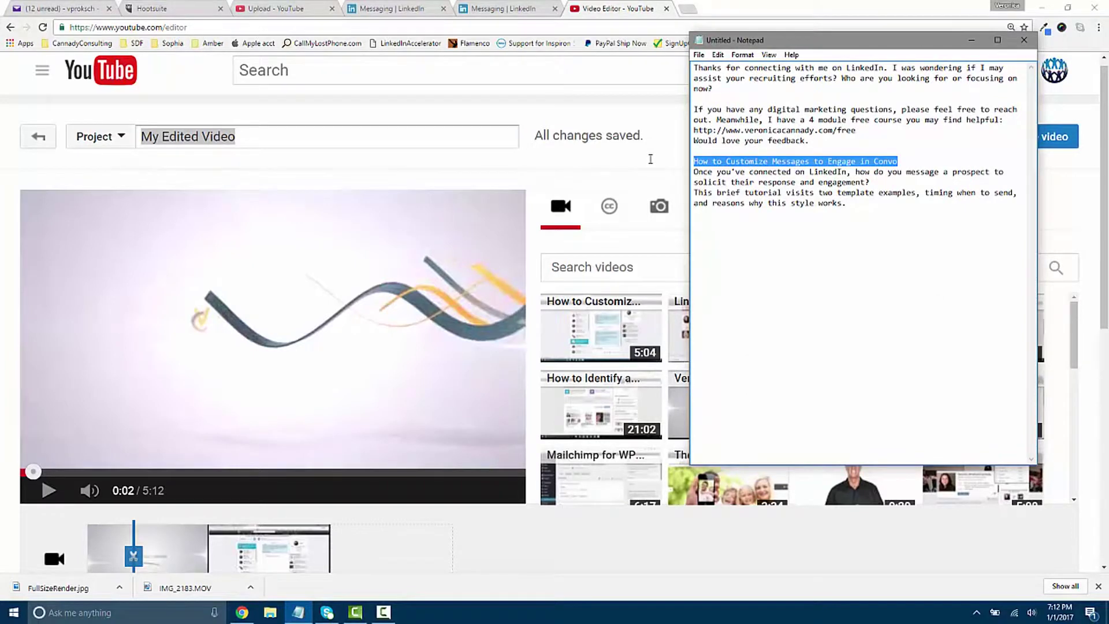
pyautogui.click(296, 141)
pyautogui.moveTo(268, 136); pyautogui.dragTo(210, 137)
pyautogui.hotkey('ctrl', 'a')
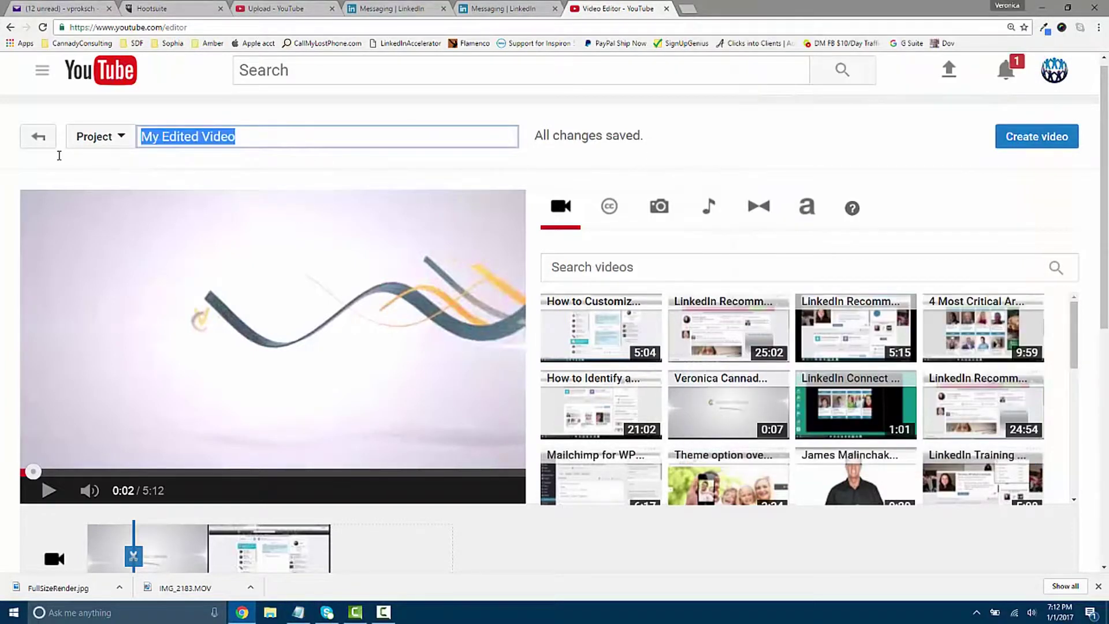
pyautogui.hotkey('ctrl', 'v')
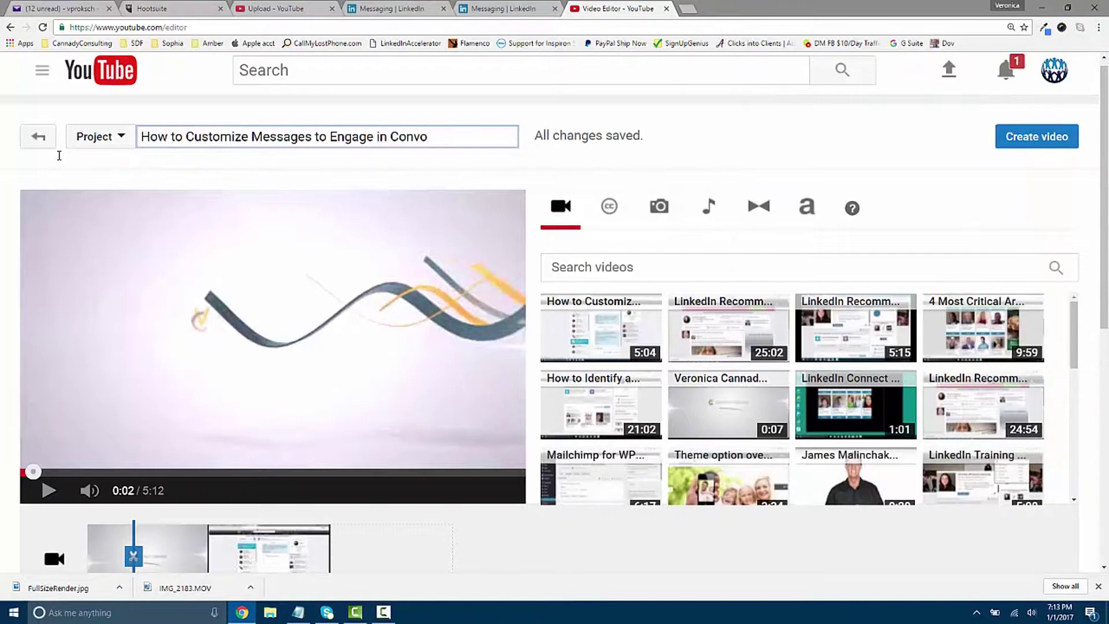
# - Change the last word of the project name to "Conversation" and create the video
pyautogui.write('v')
pyautogui.press('BackSpace')
pyautogui.press('BackSpace')
pyautogui.write('ersation')
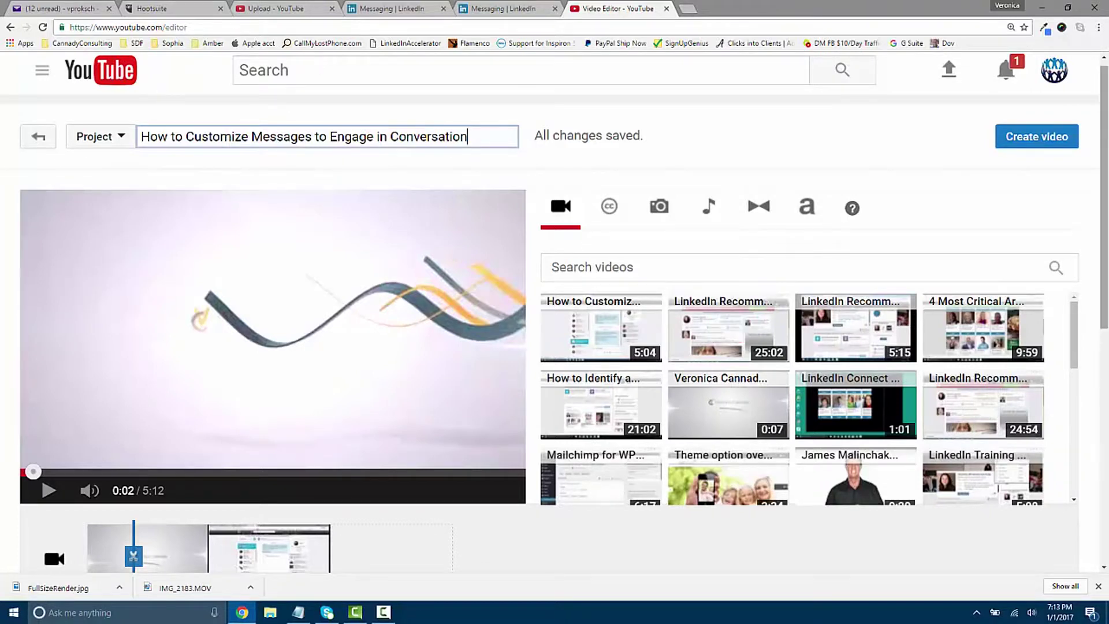
pyautogui.click(1025, 135)
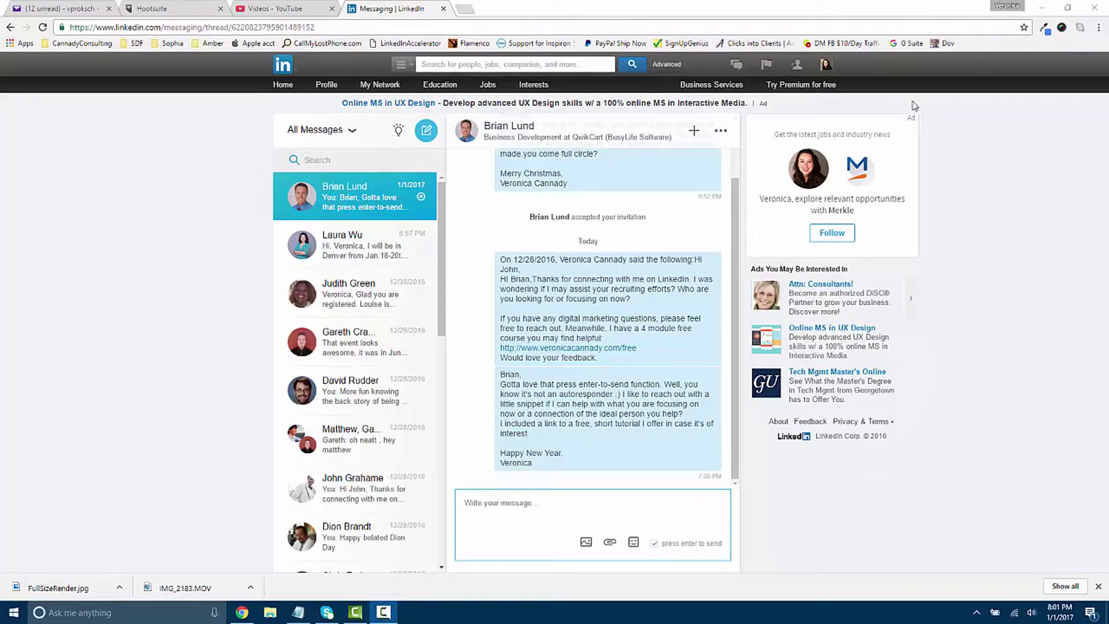
# - Turn off the press-enter-to-send option for the open LinkedIn conversation's message box
pyautogui.moveTo(828, 68)
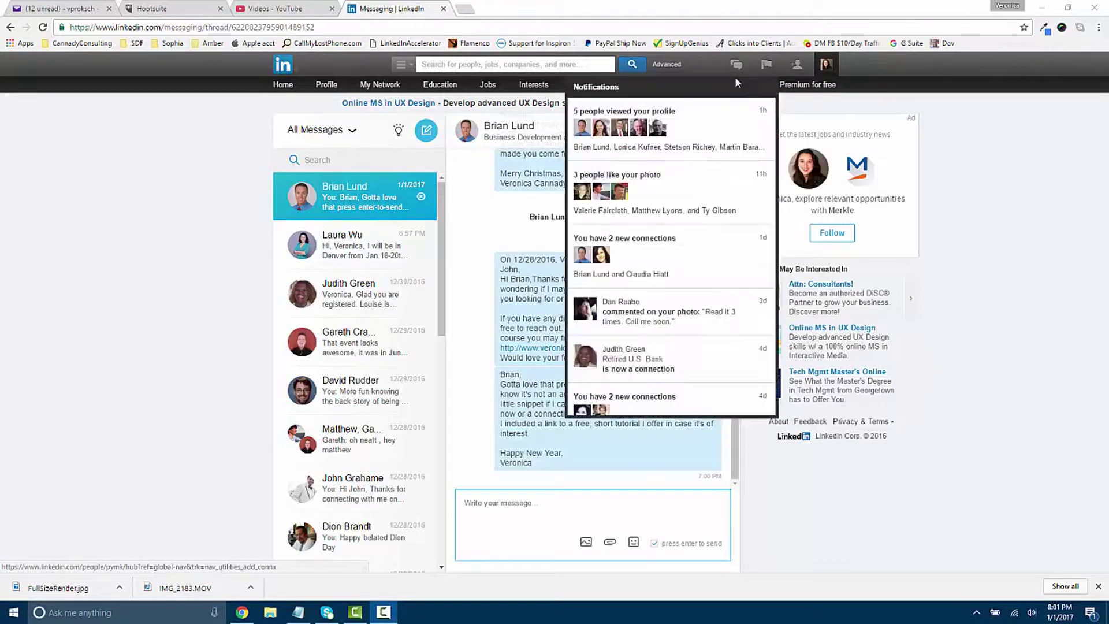
pyautogui.click(560, 504)
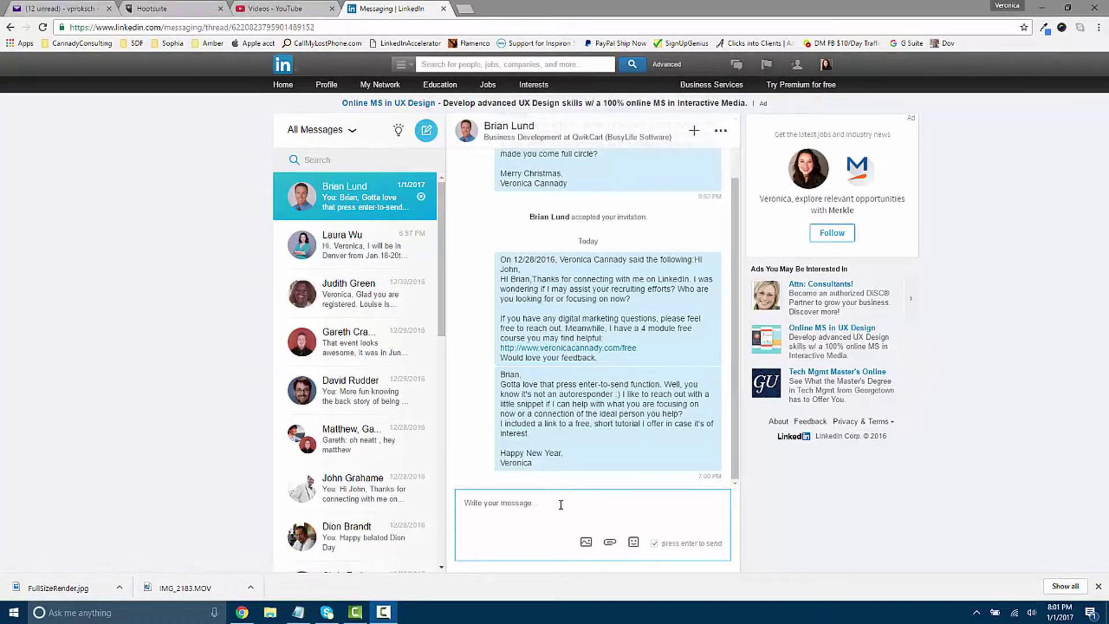
pyautogui.click(656, 546)
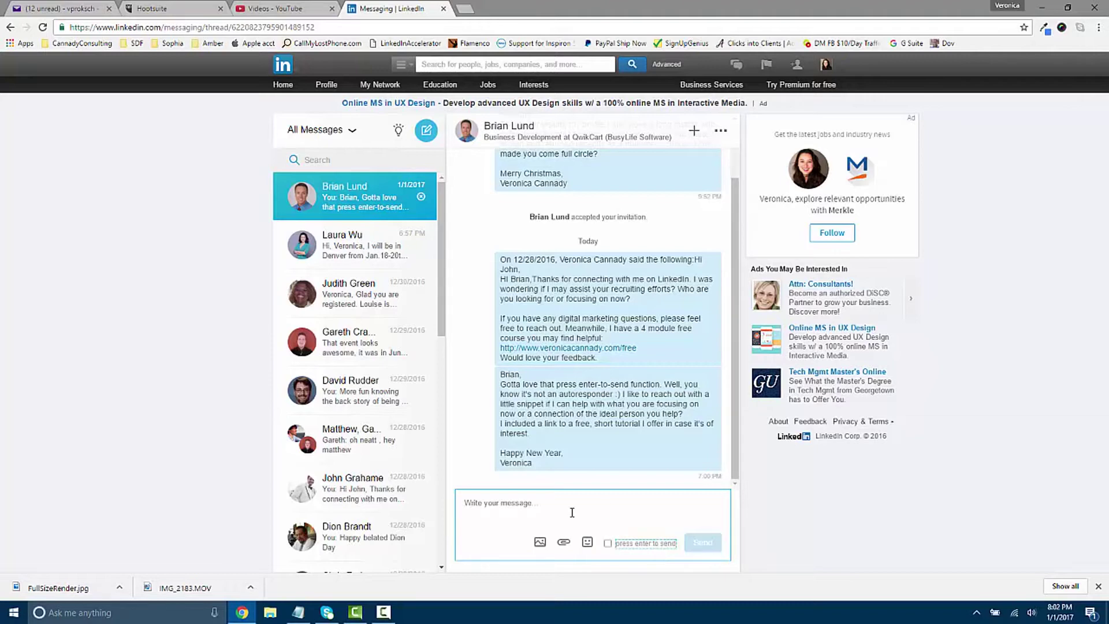
# - Enter the test text "ddd" in the message box to check the Send option, and clear it
pyautogui.click(546, 518)
pyautogui.write('ddd')
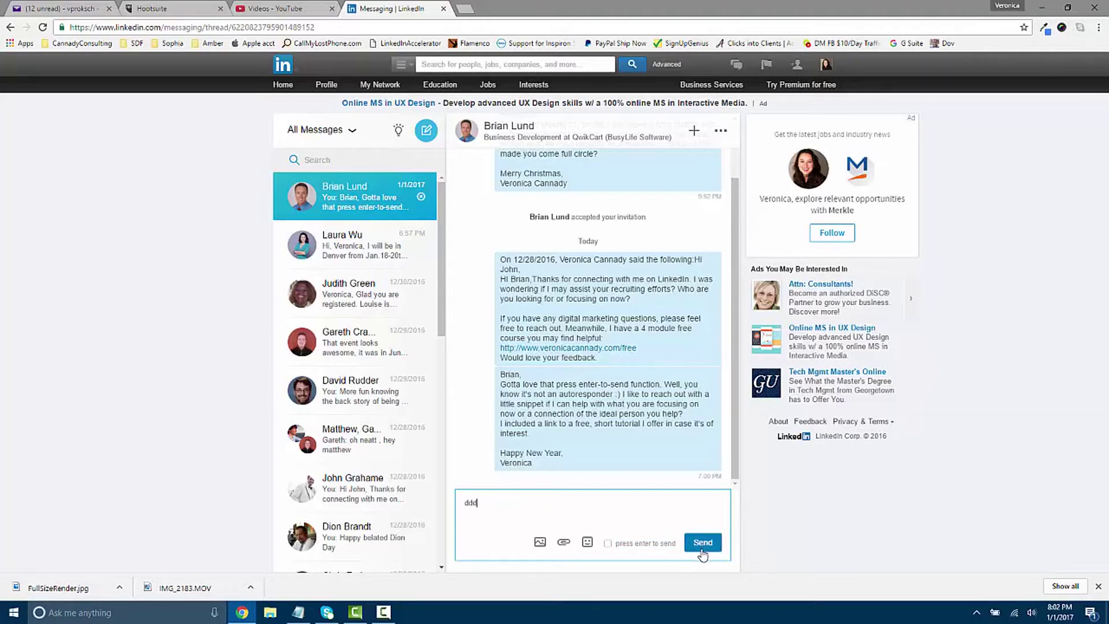
pyautogui.moveTo(489, 505); pyautogui.dragTo(428, 498)
pyautogui.press('BackSpace')
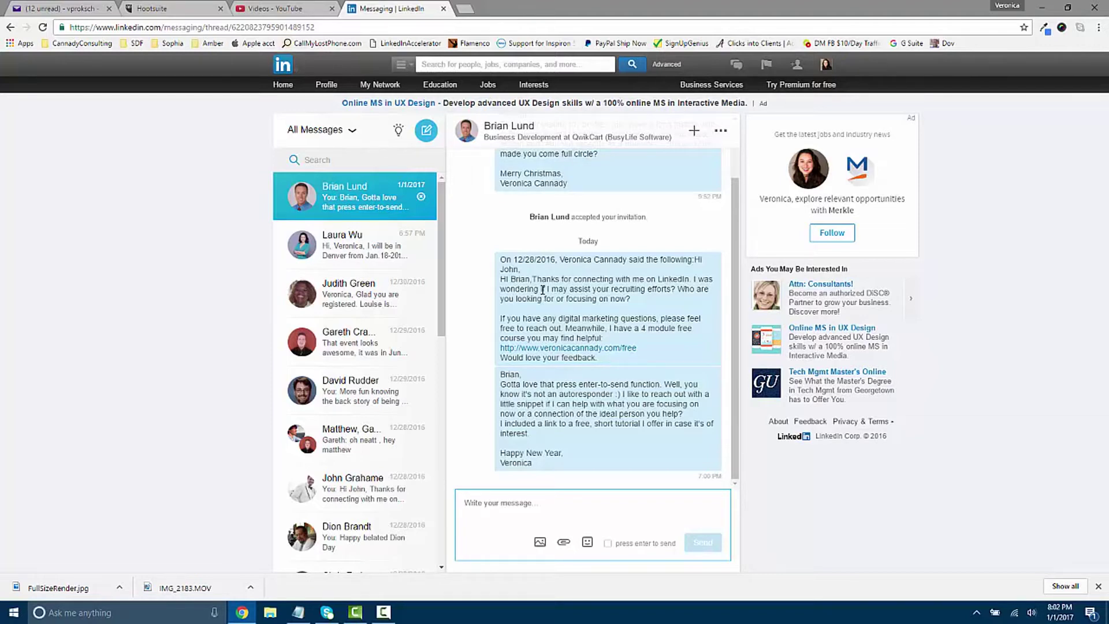
# - Examine the duplicated greeting lines in the first message sent today
pyautogui.moveTo(530, 279); pyautogui.dragTo(501, 269)
pyautogui.click(582, 288)
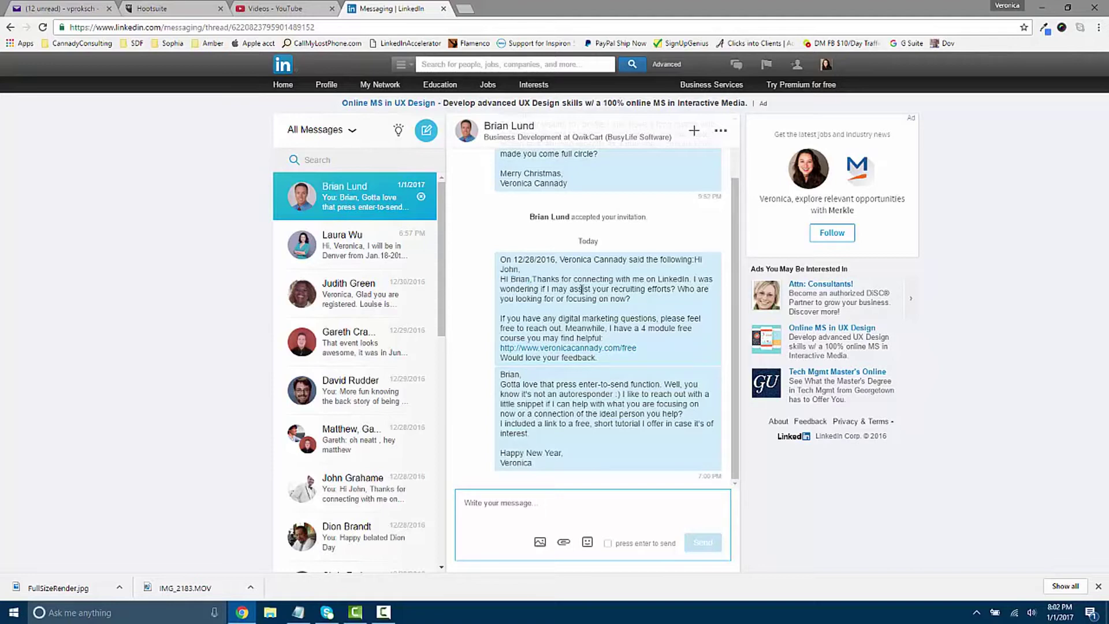